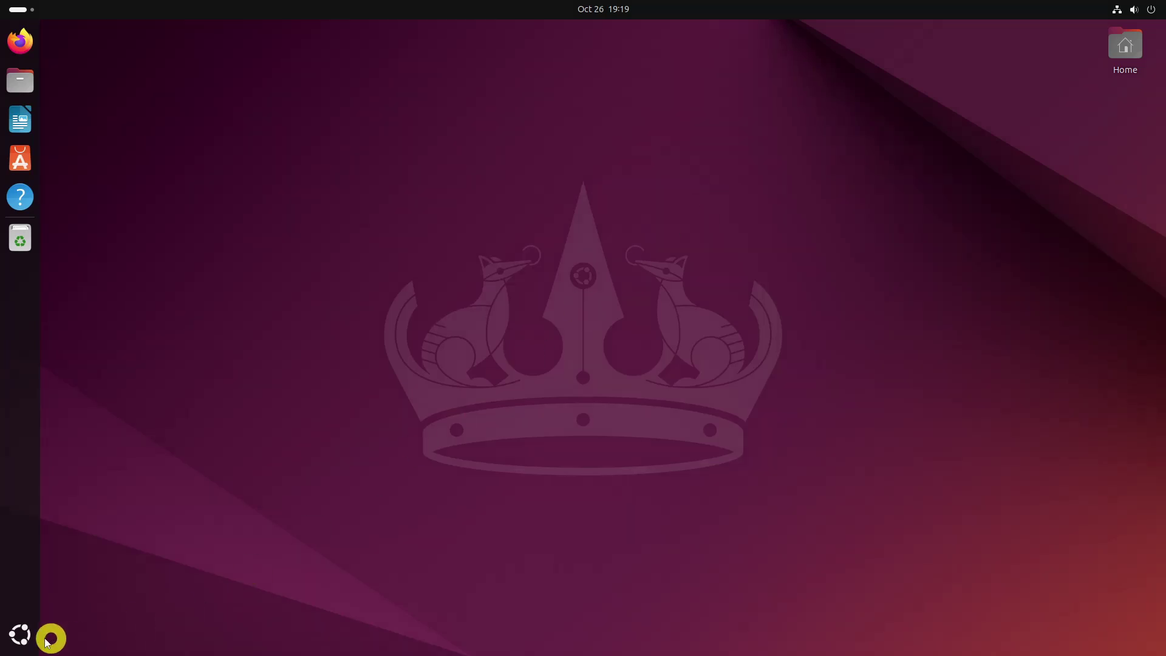
Launch Extension Manager from an app search for 'exten' and maximize its window
left_click(20, 634)
type("exten")
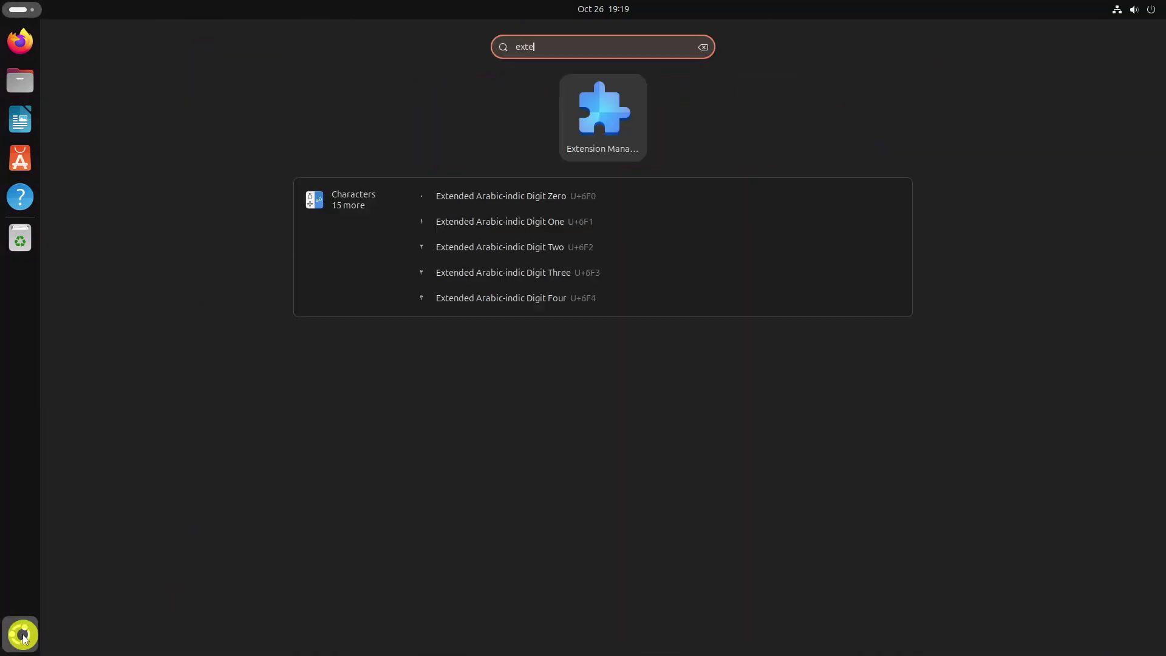
left_click(600, 126)
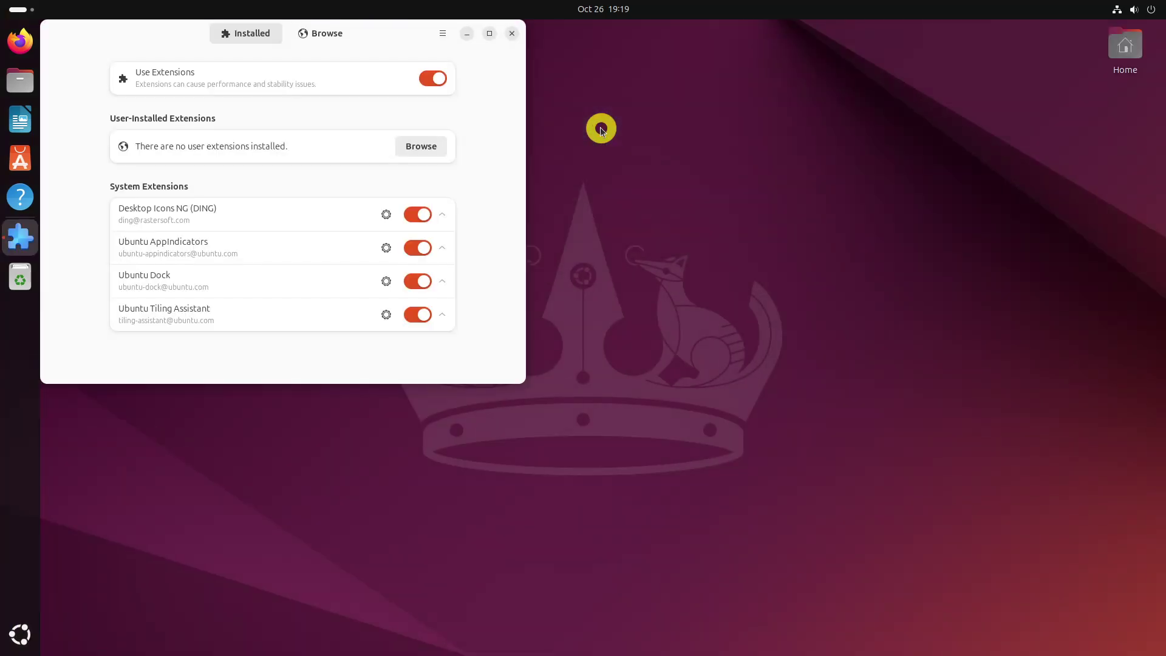
double_click(487, 33)
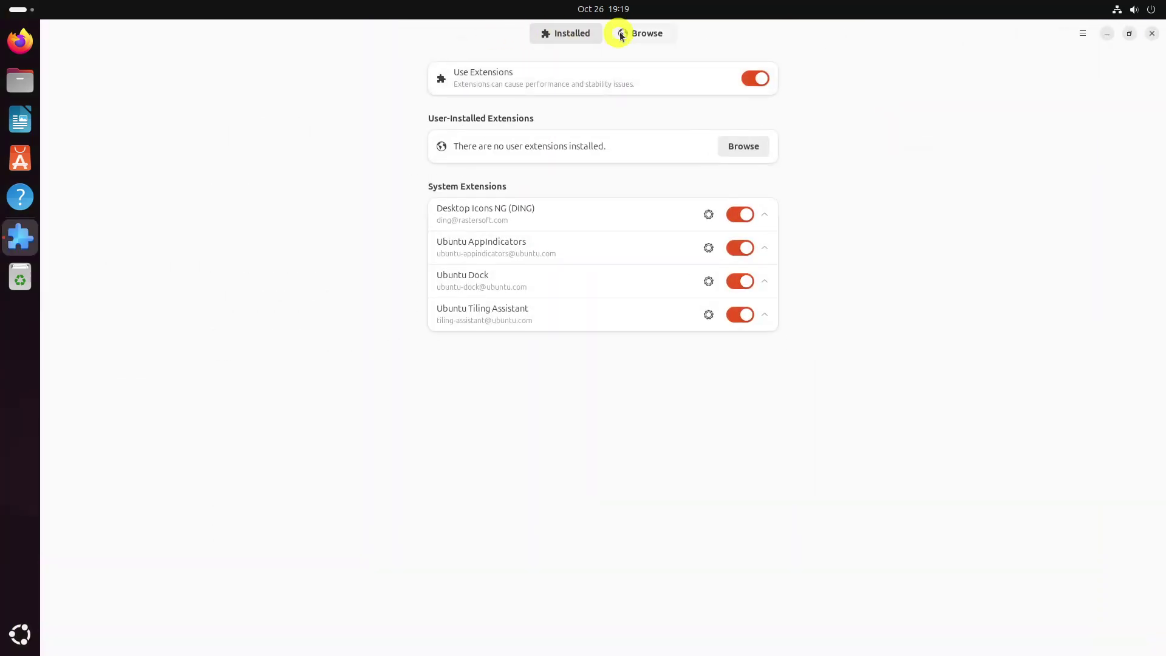
Search online extensions for 'gsconnect' and install GSConnect, confirming the download
left_click(643, 33)
type("gsconnect")
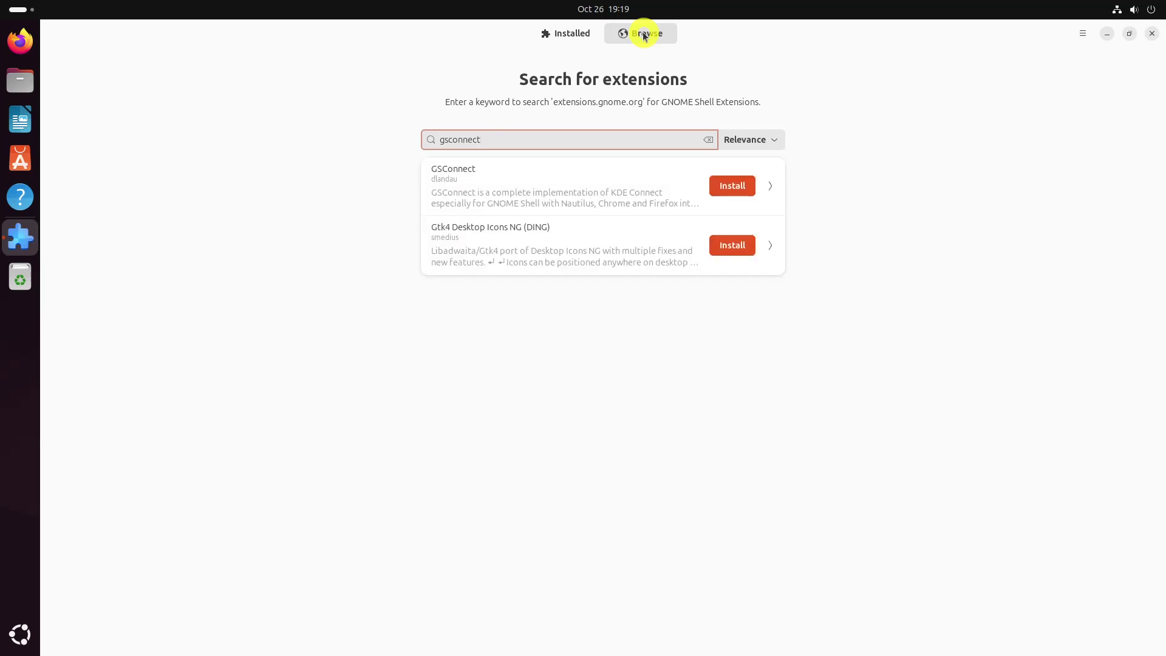
left_click(565, 187)
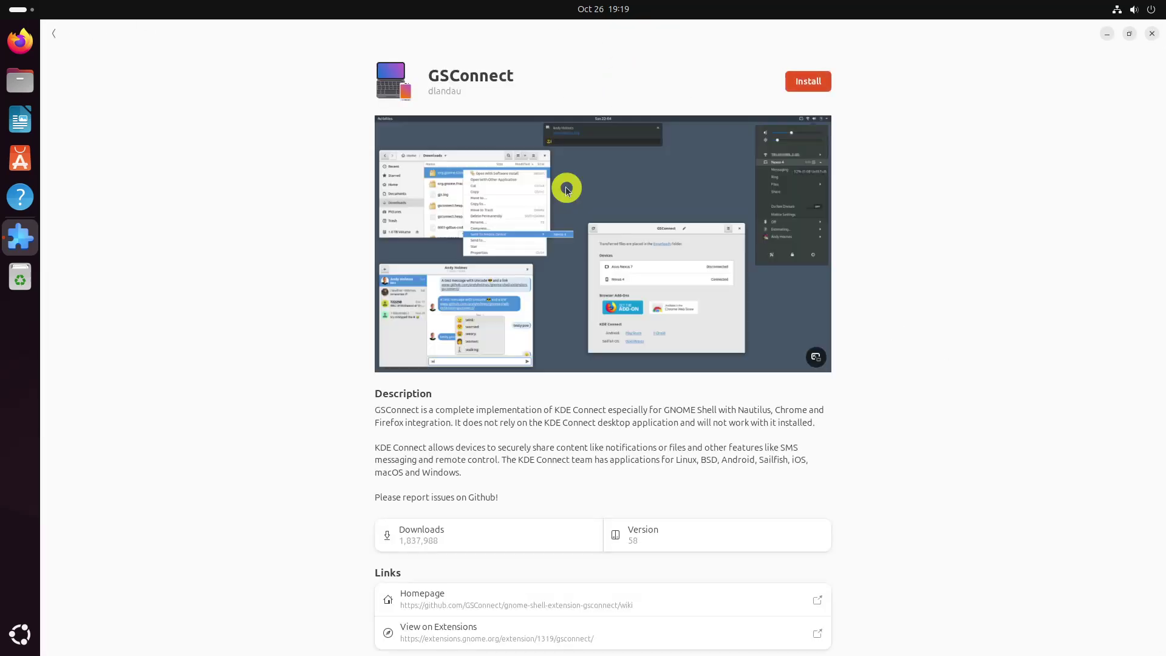
left_click(823, 81)
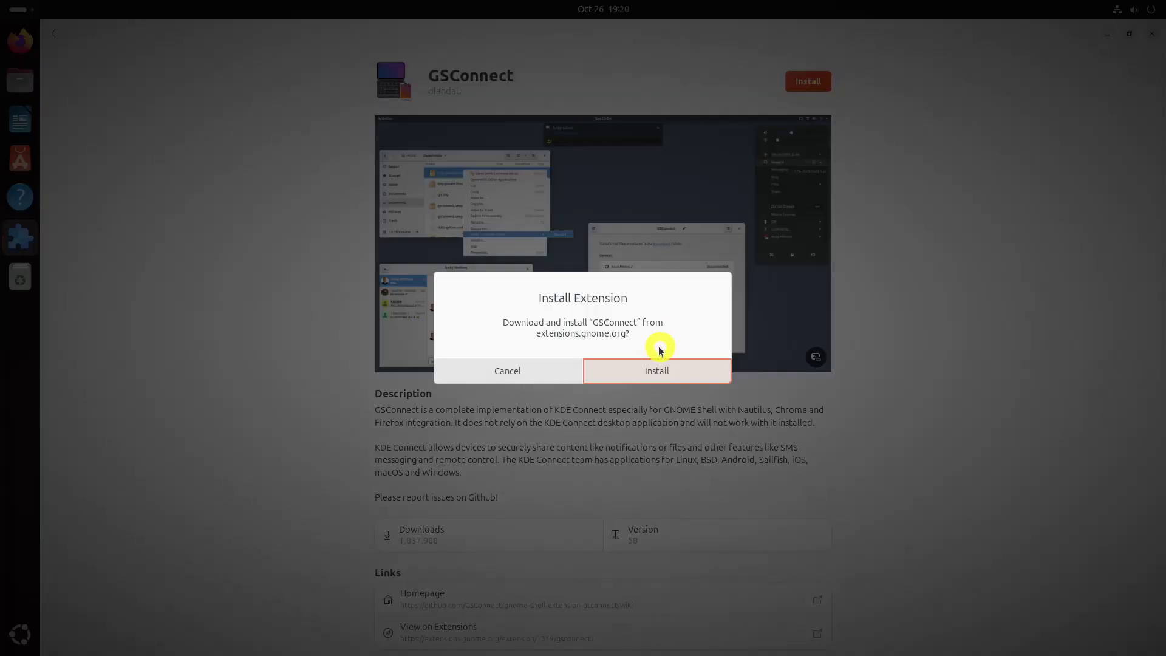
left_click(668, 371)
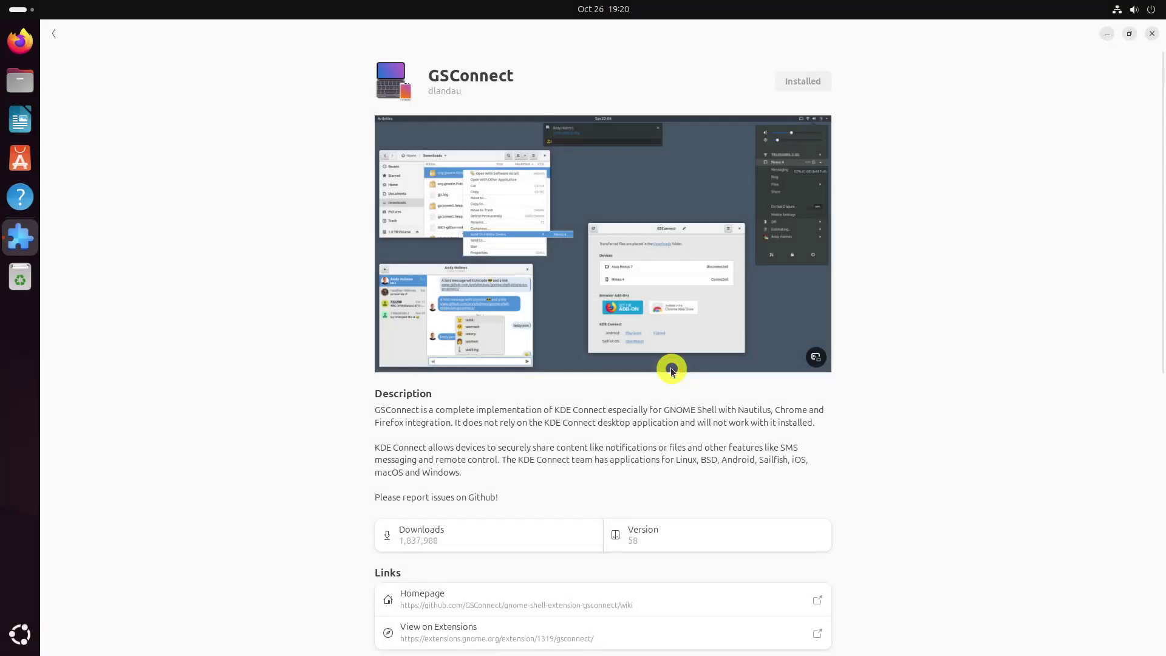
left_click(1148, 11)
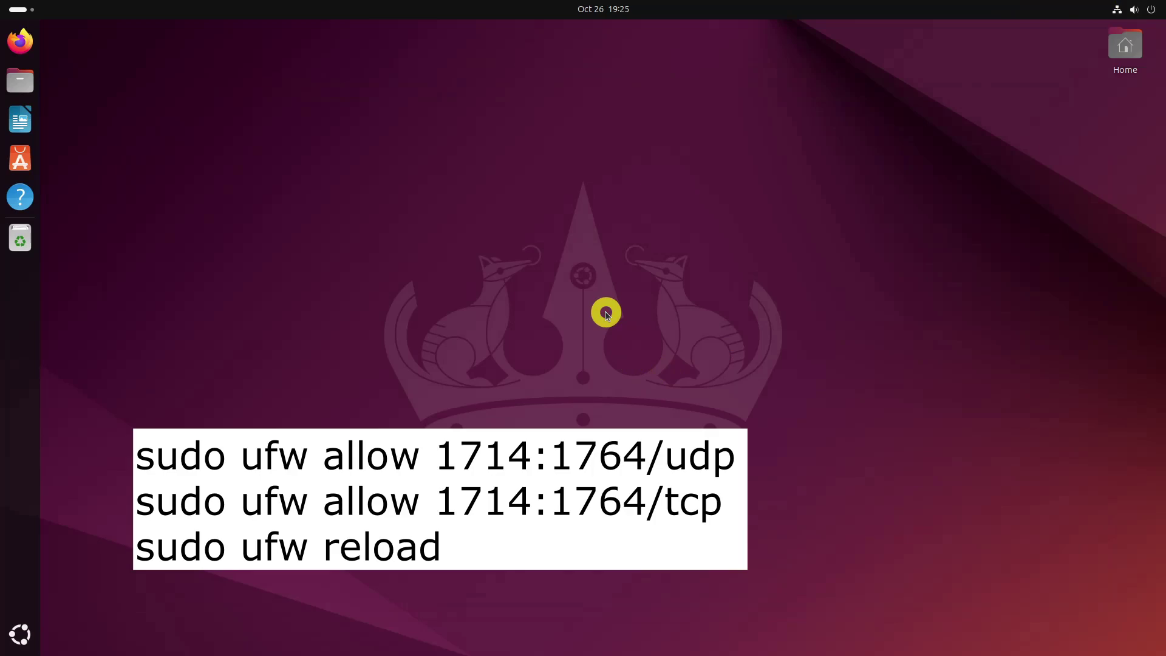
Open the app grid from the dock
left_click(26, 646)
In a maximized Terminal, allow ufw ports 1714:1764 for both UDP and TCP
left_click(431, 462)
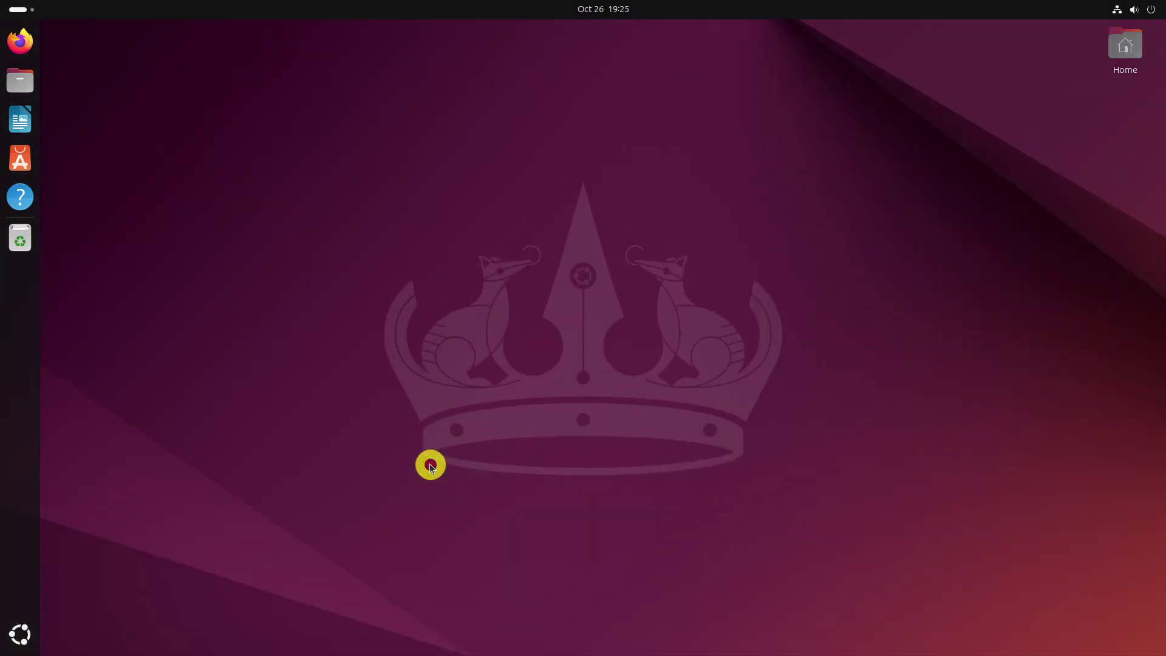
double_click(361, 41)
type("sudo ufw allow 1714:1764/udp")
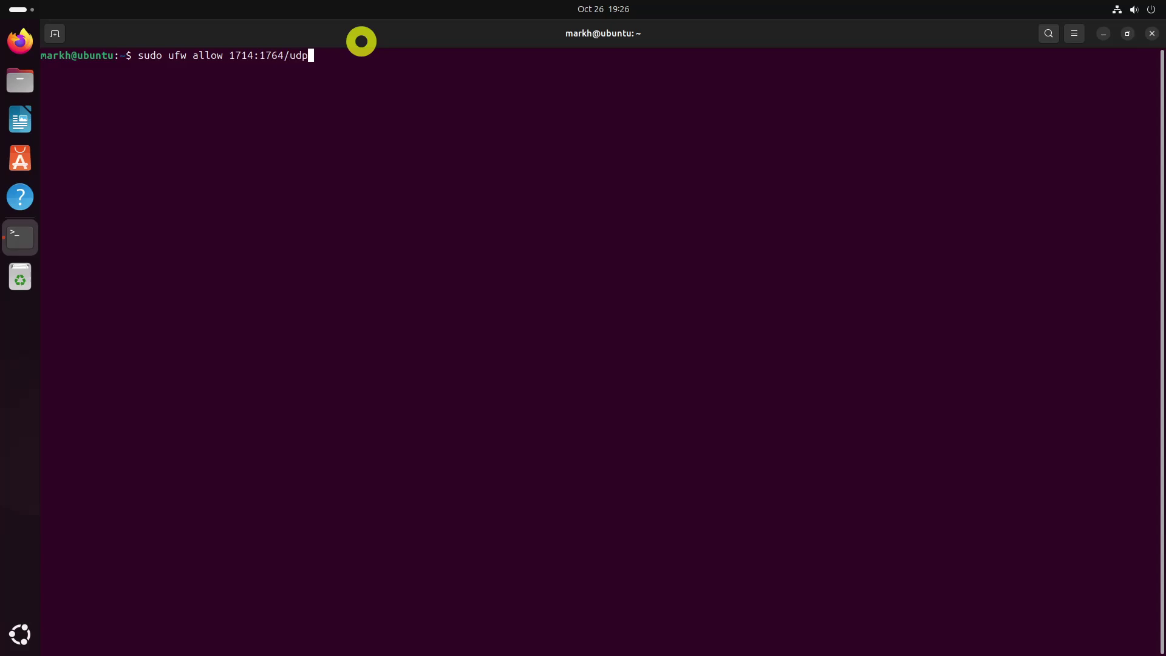
key("Return")
key("Return")
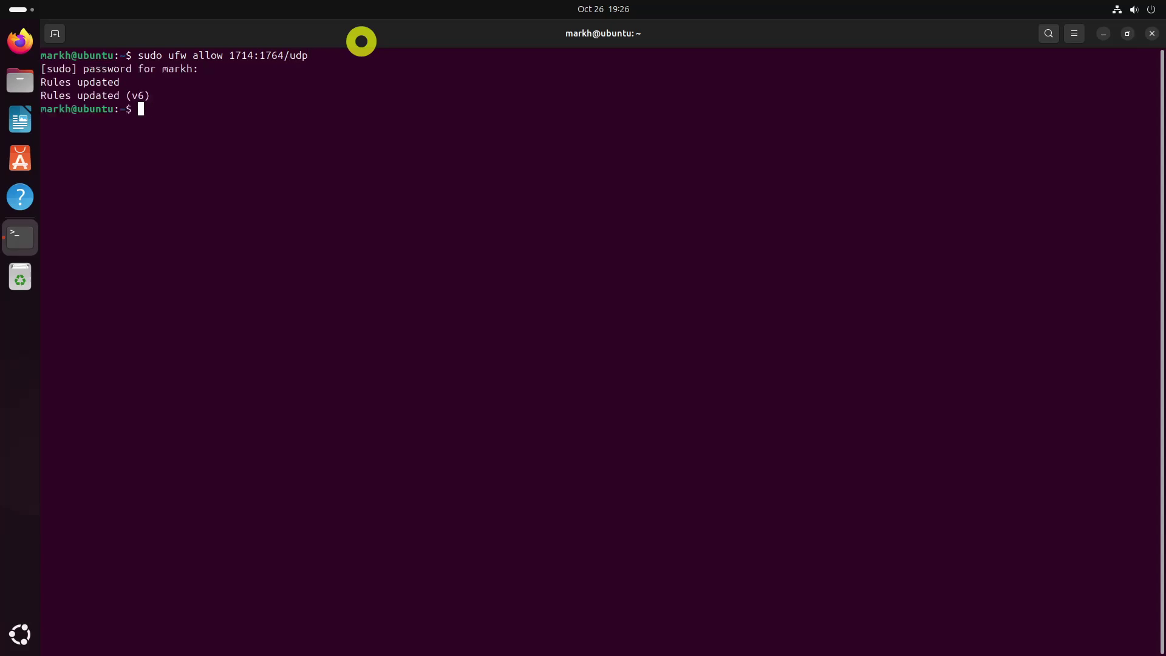
type("sudo ufw allow 1714:1764")
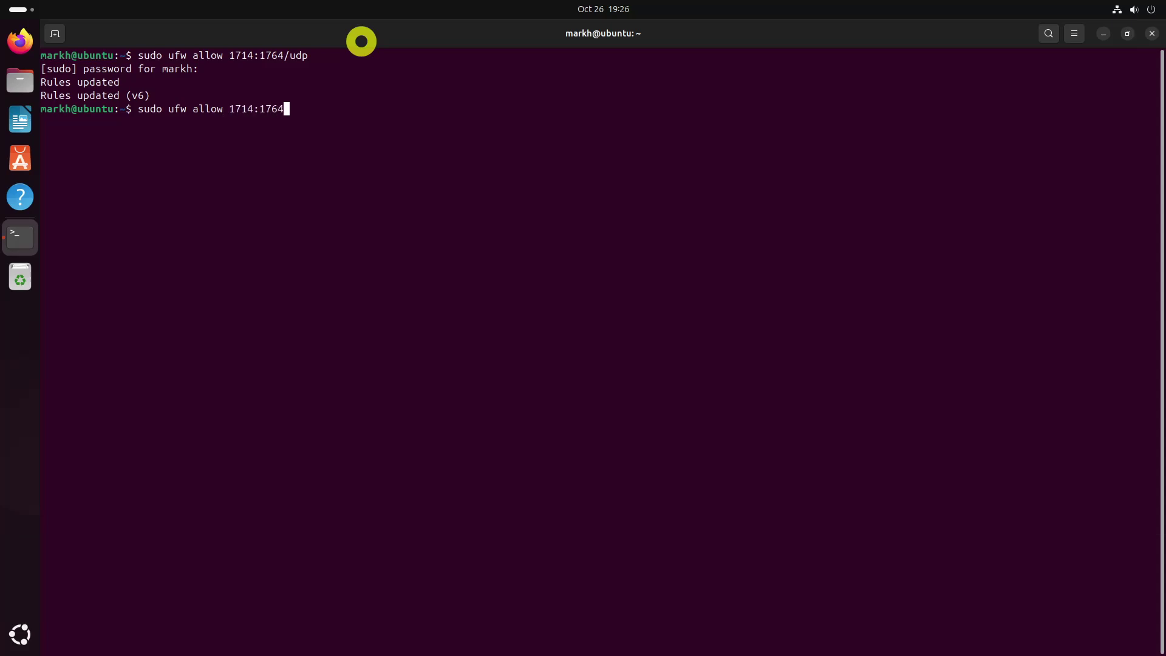
type("/tcp")
key("Return")
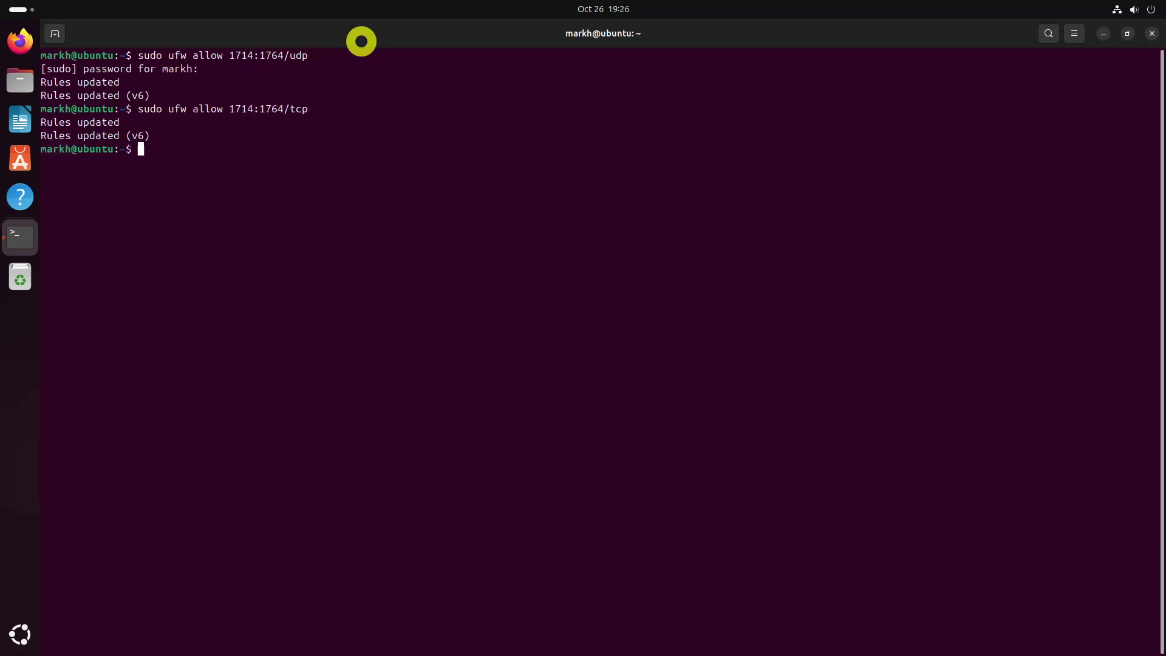
Reload ufw, enable the firewall, and confirm with 'sudo ufw status verbose' that it's active
type("sudo ufw reload")
key("Return")
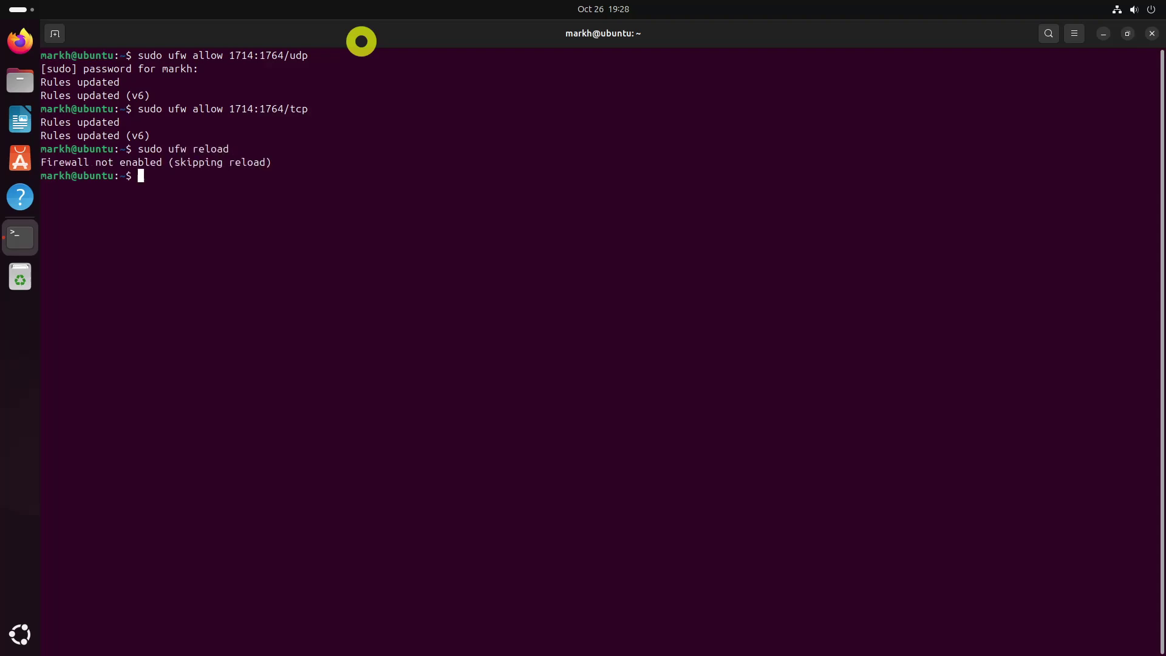
type("sudo ufw status verbose")
key("Return")
type("sud")
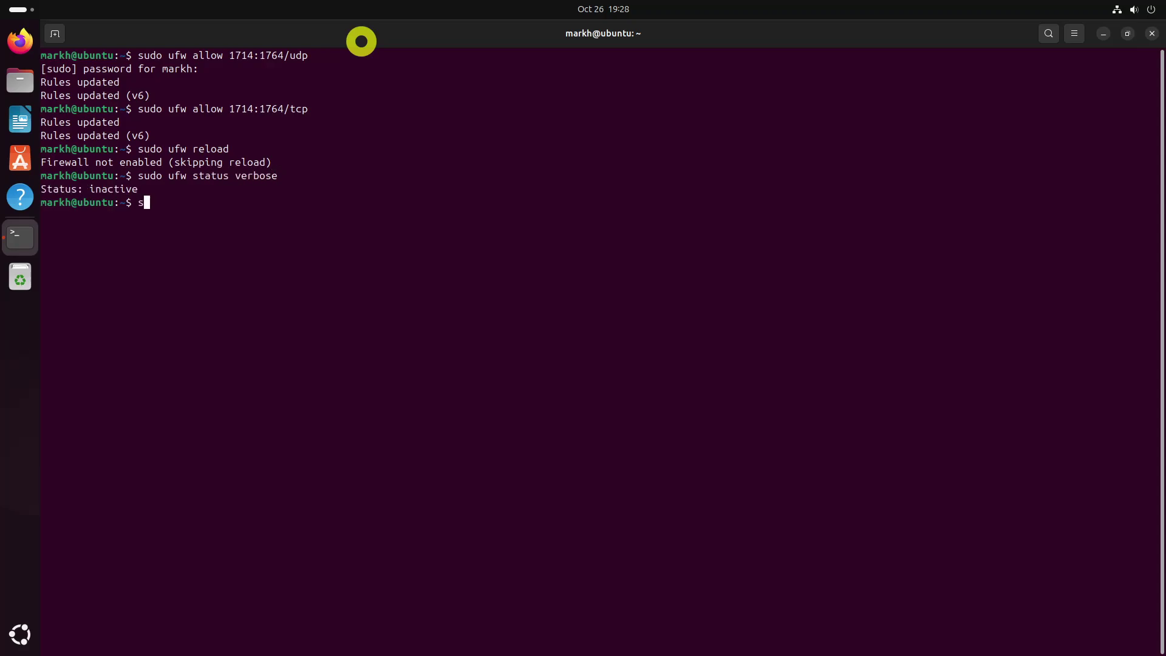
type("o ufw enable")
key("Return")
key("Up")
key("Up")
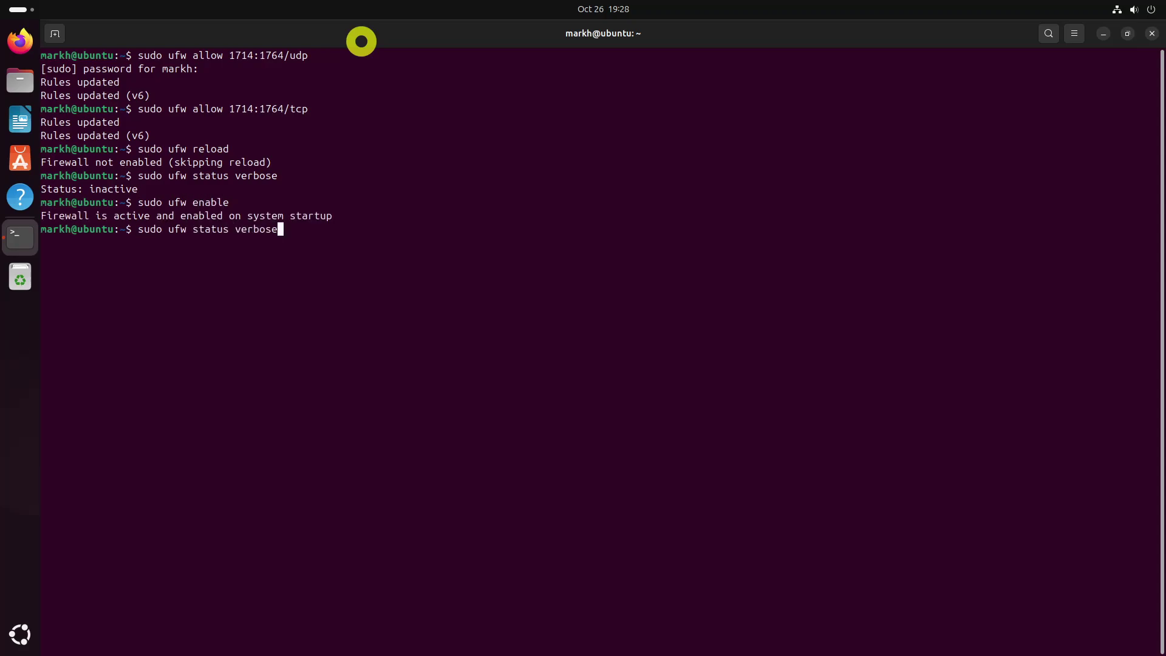
key("Return")
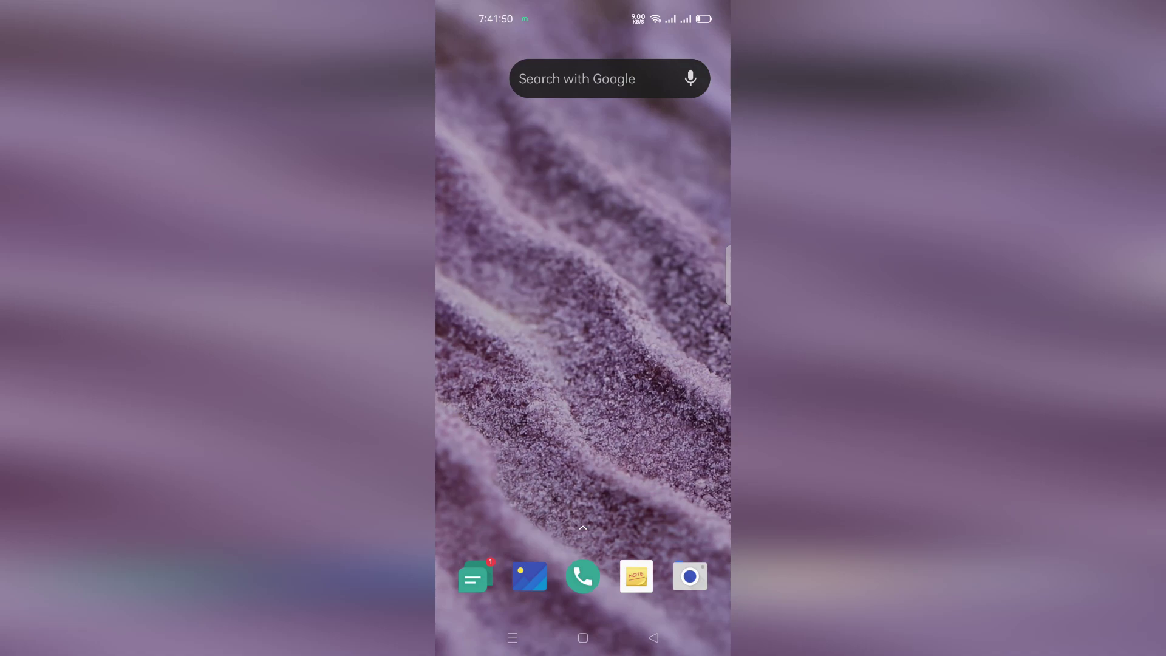
Launch the Play Store from the phone's app drawer by searching 'pla'
left_click_drag(660, 483, 660, 182)
left_click(546, 51)
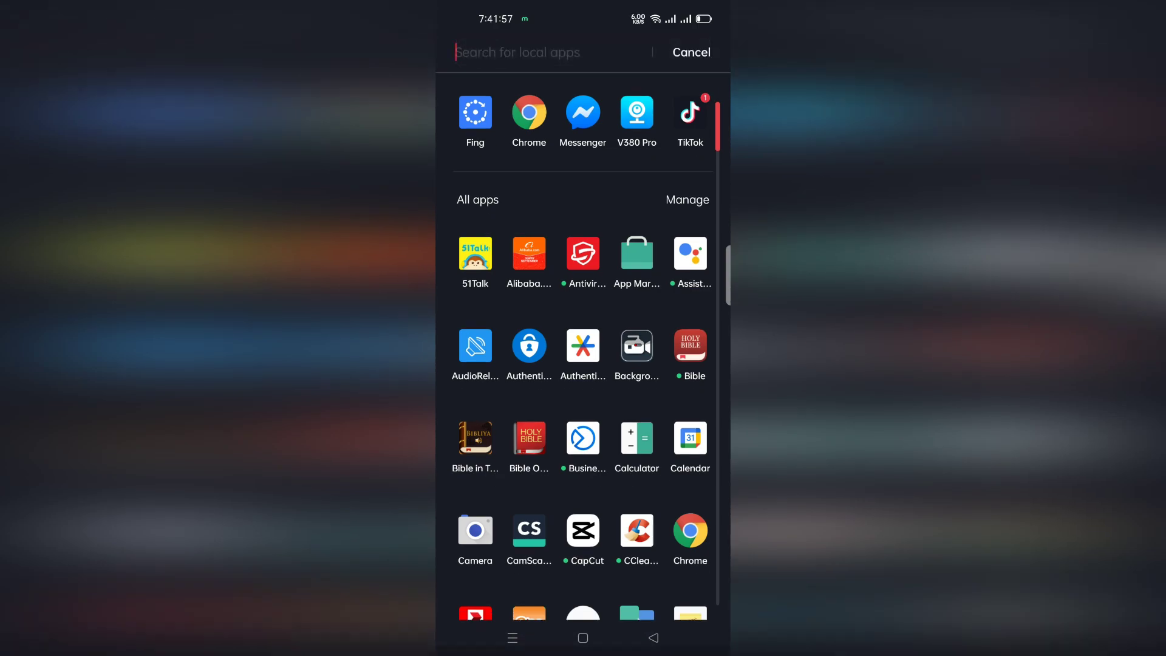
type("pla")
left_click(582, 121)
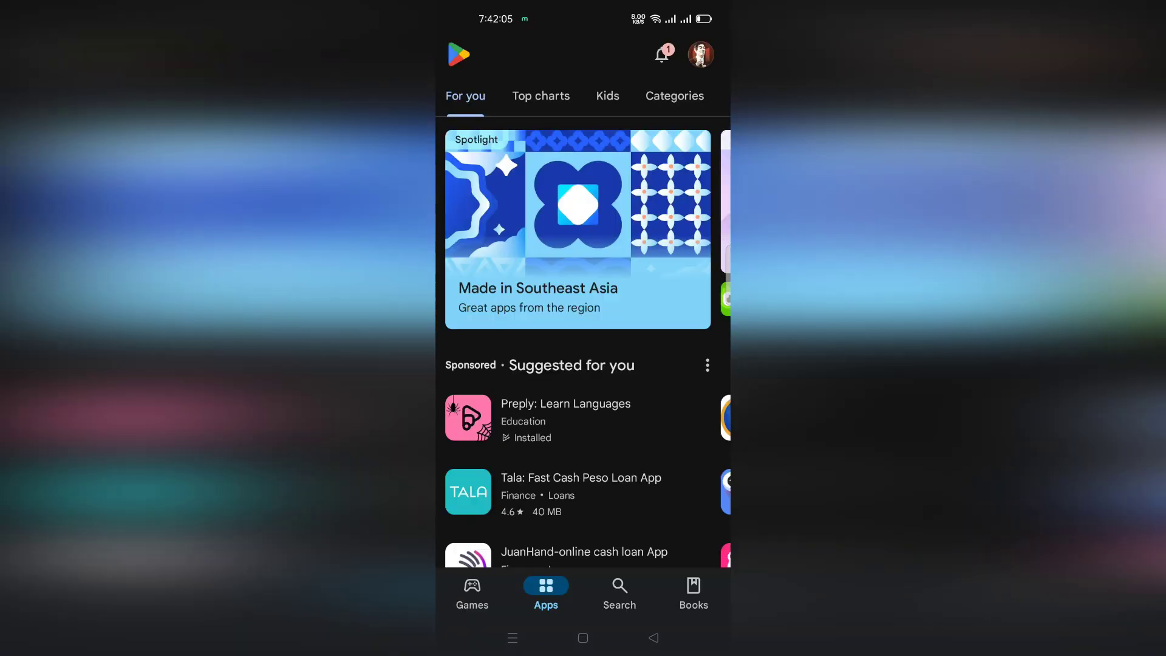
Search 'kde co' in the Play Store, install KDE Connect, and open it
left_click(619, 589)
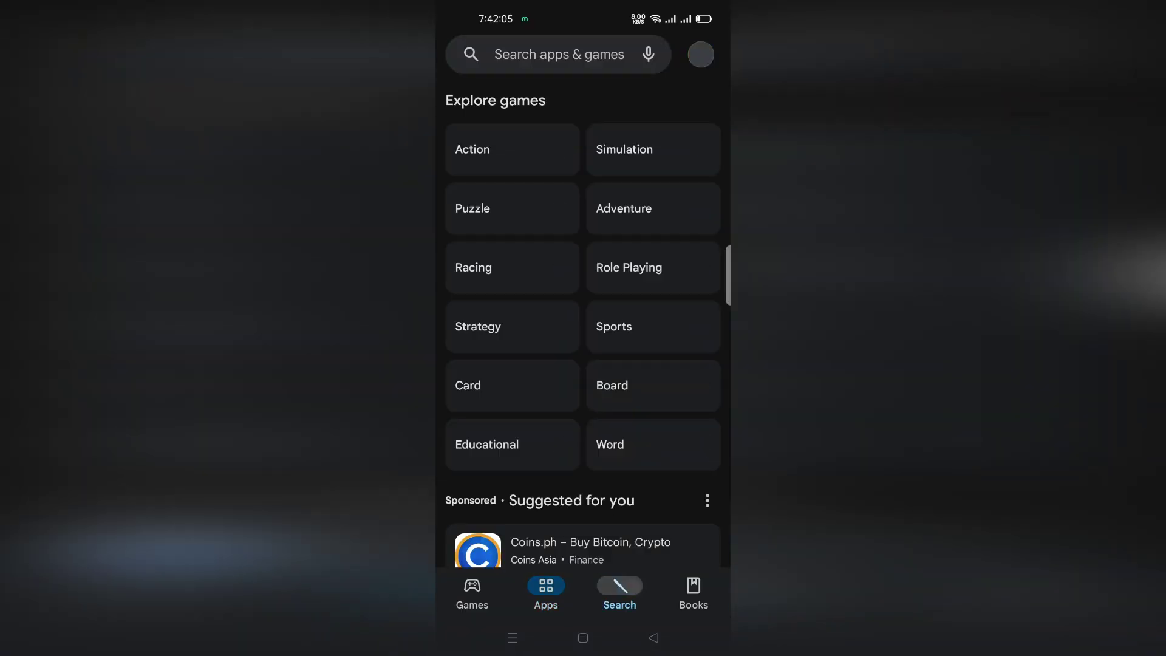
left_click(558, 54)
type("kde c")
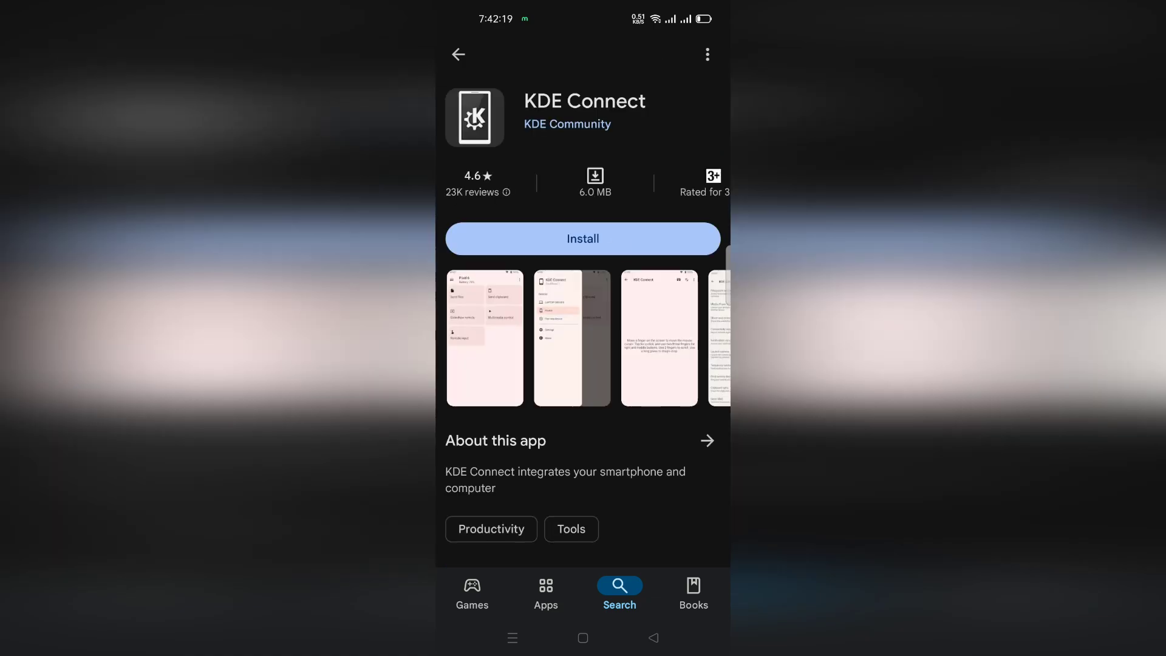
left_click(583, 237)
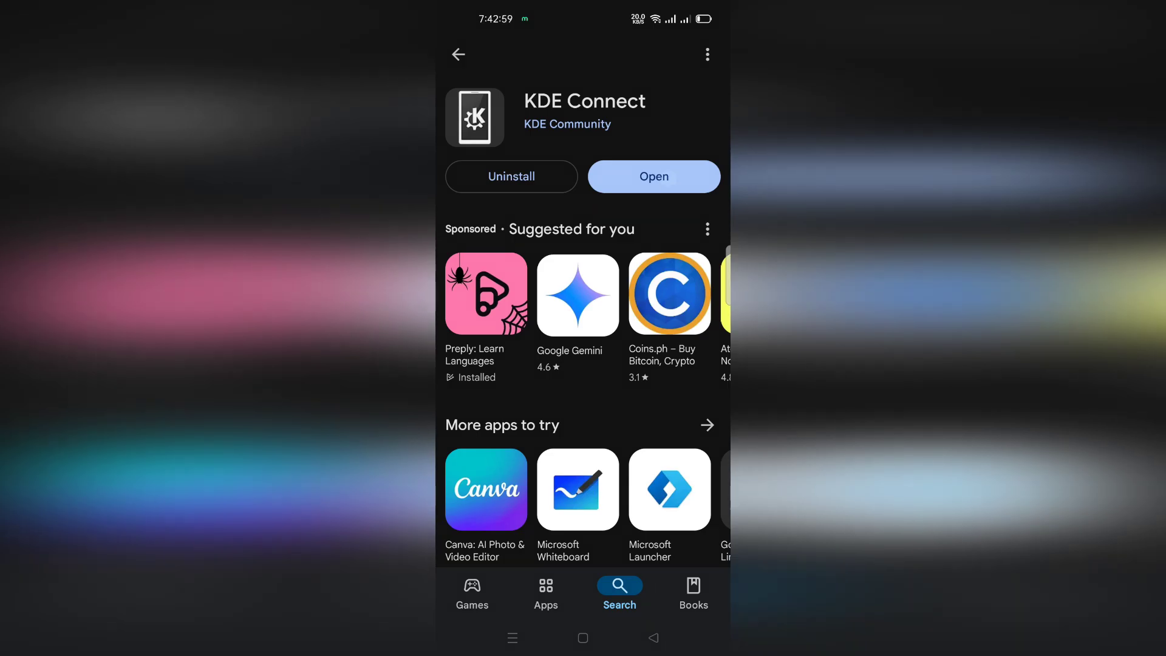
left_click(654, 176)
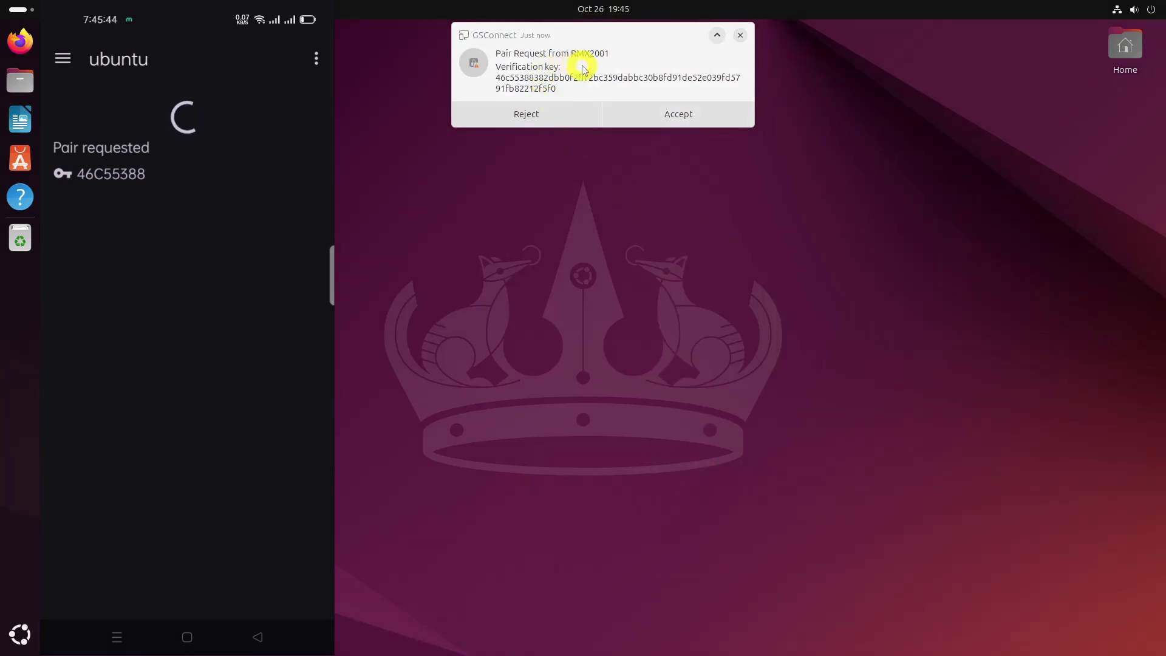
Accept the phone's pair request on the desktop, then expand the GSConnect device options in quick settings
left_click(682, 112)
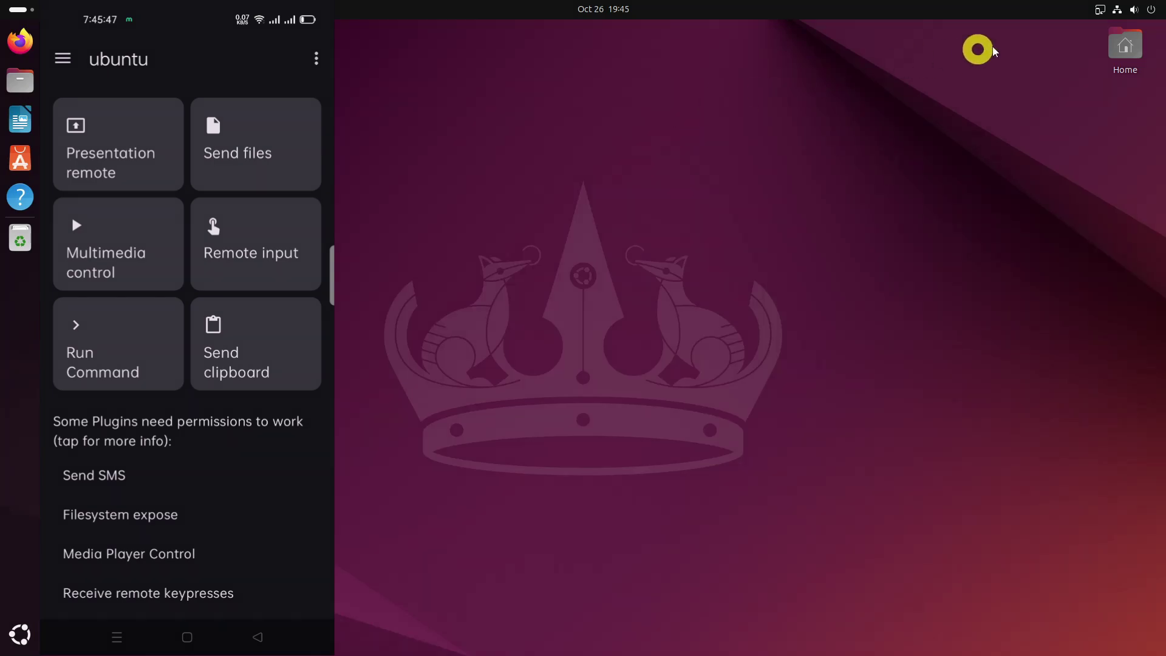
left_click(1100, 9)
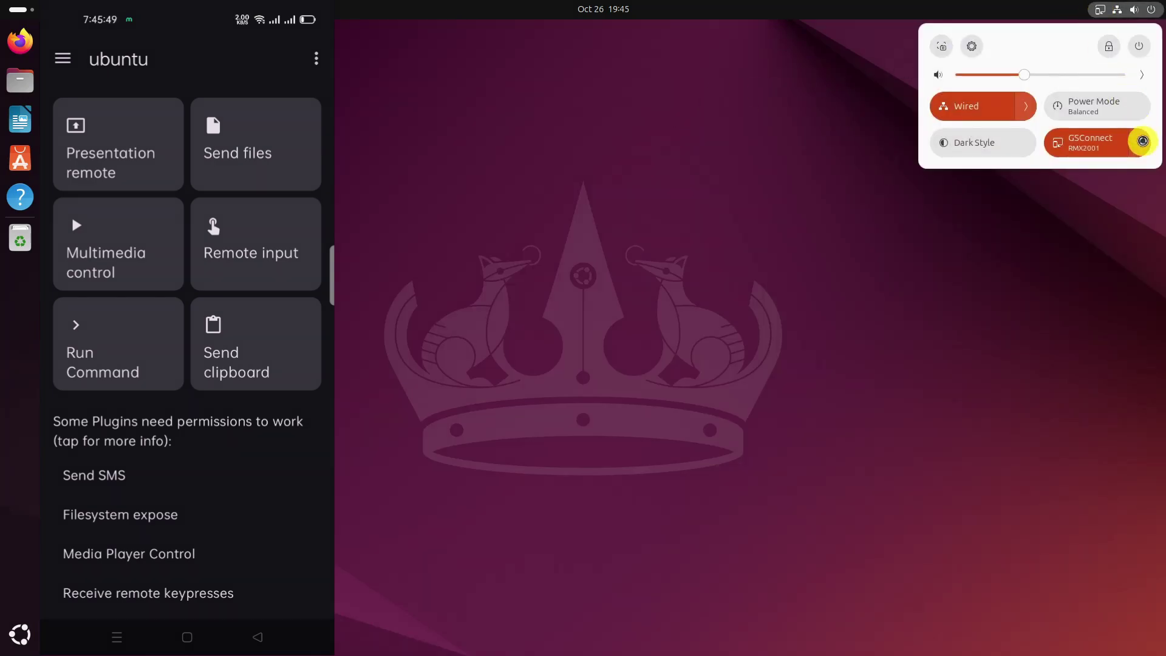
left_click(1143, 141)
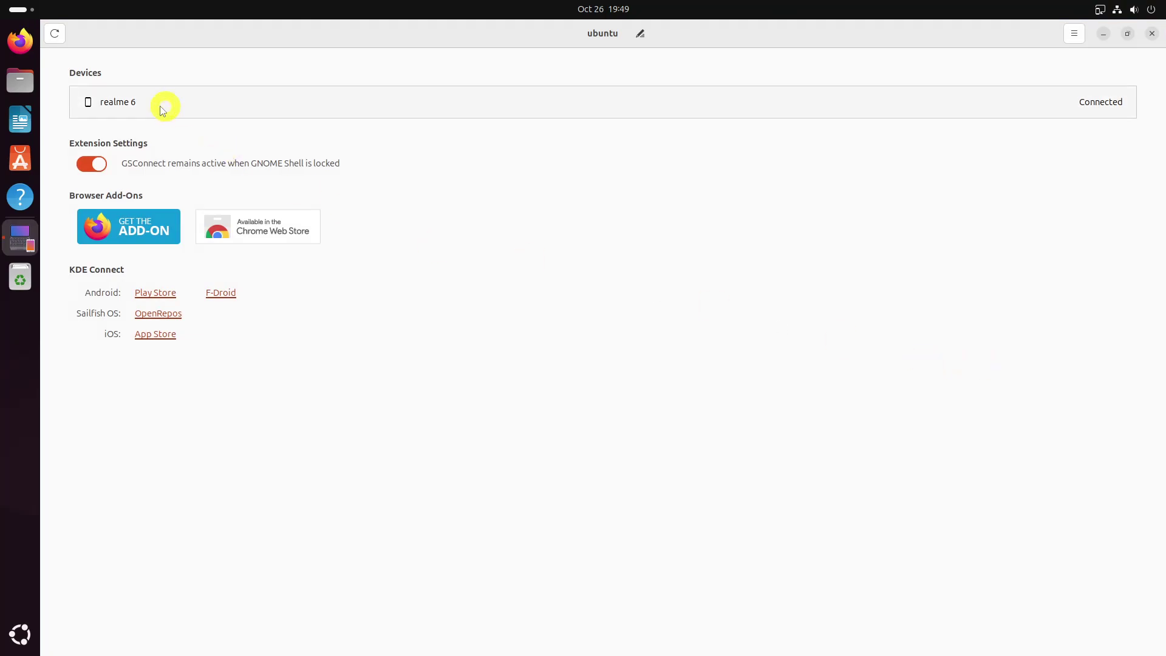
Open the realme 6 settings and review its Battery, Commands, Notifications, Telephony and Advanced pages
left_click(156, 107)
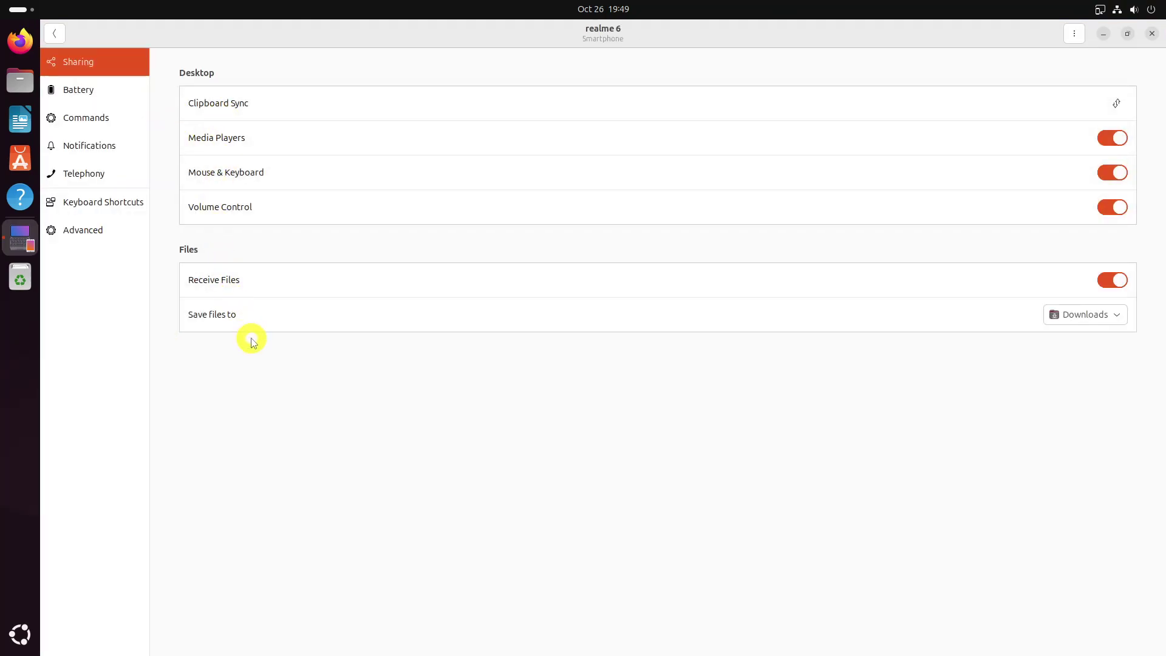
left_click(111, 88)
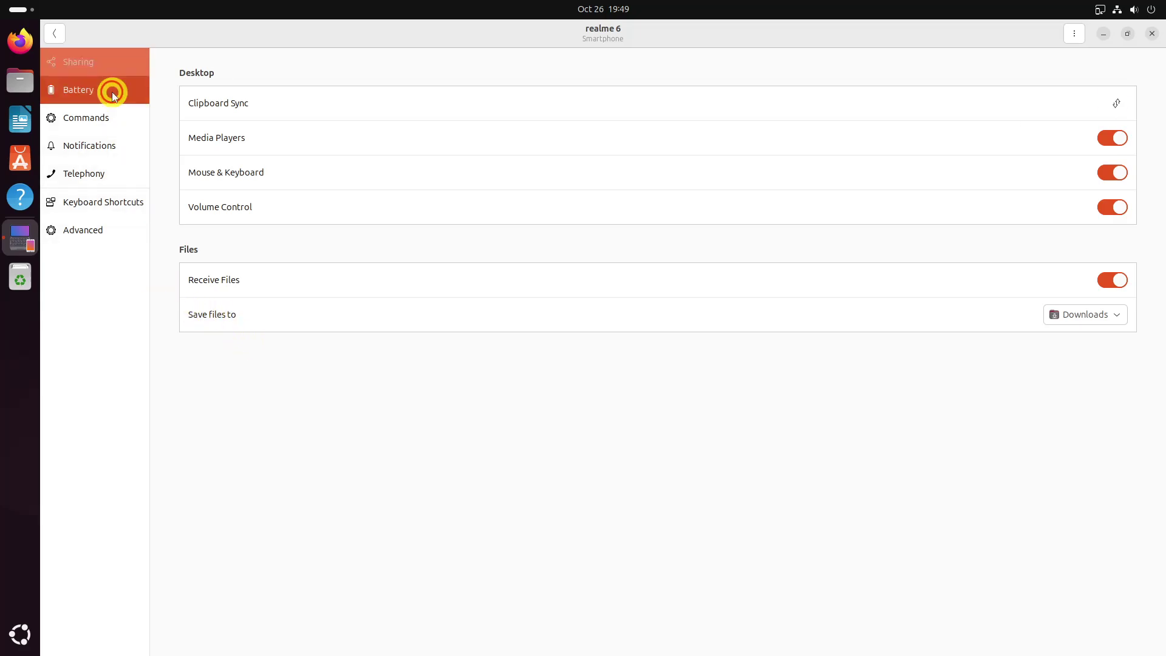
left_click(124, 122)
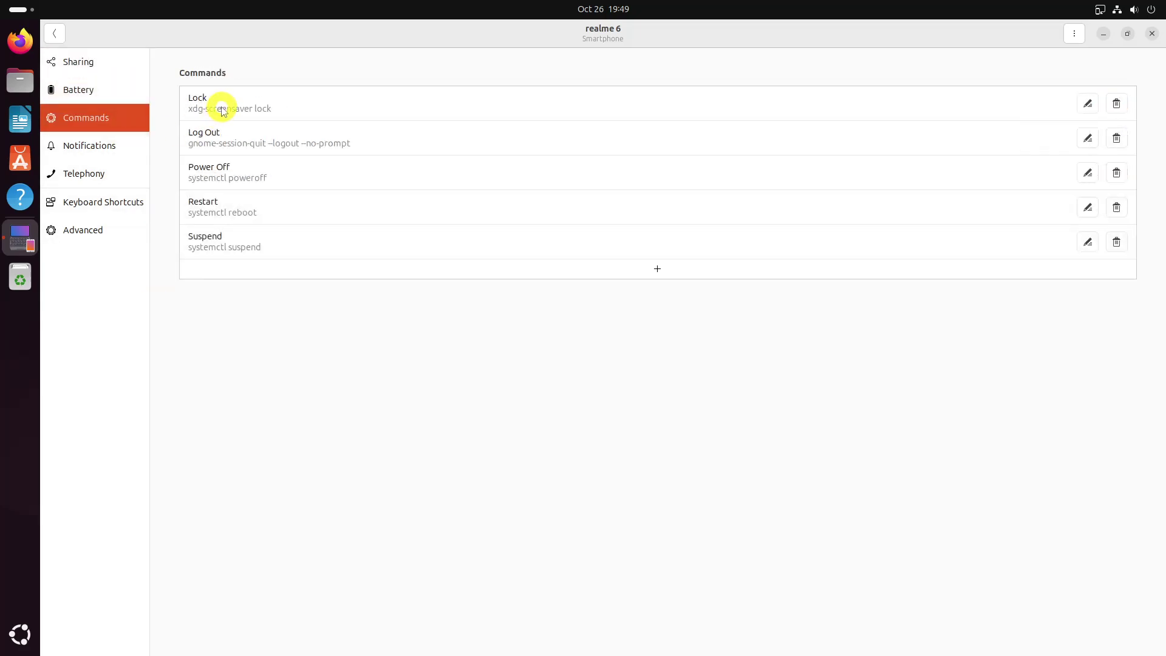
left_click(130, 145)
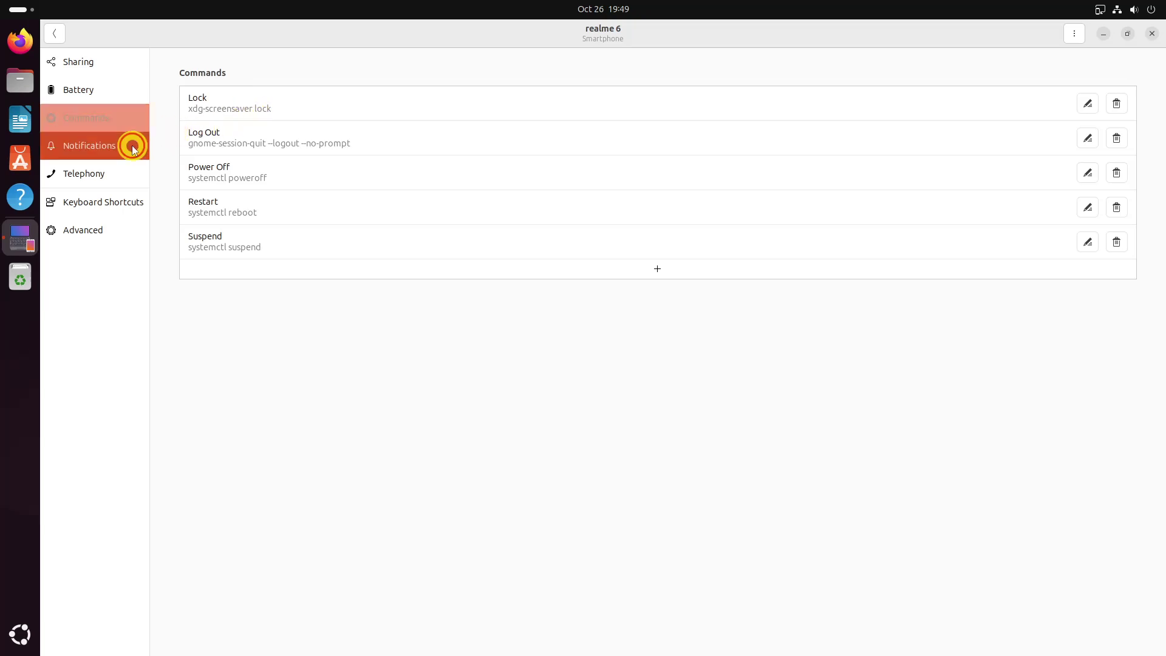
left_click(129, 175)
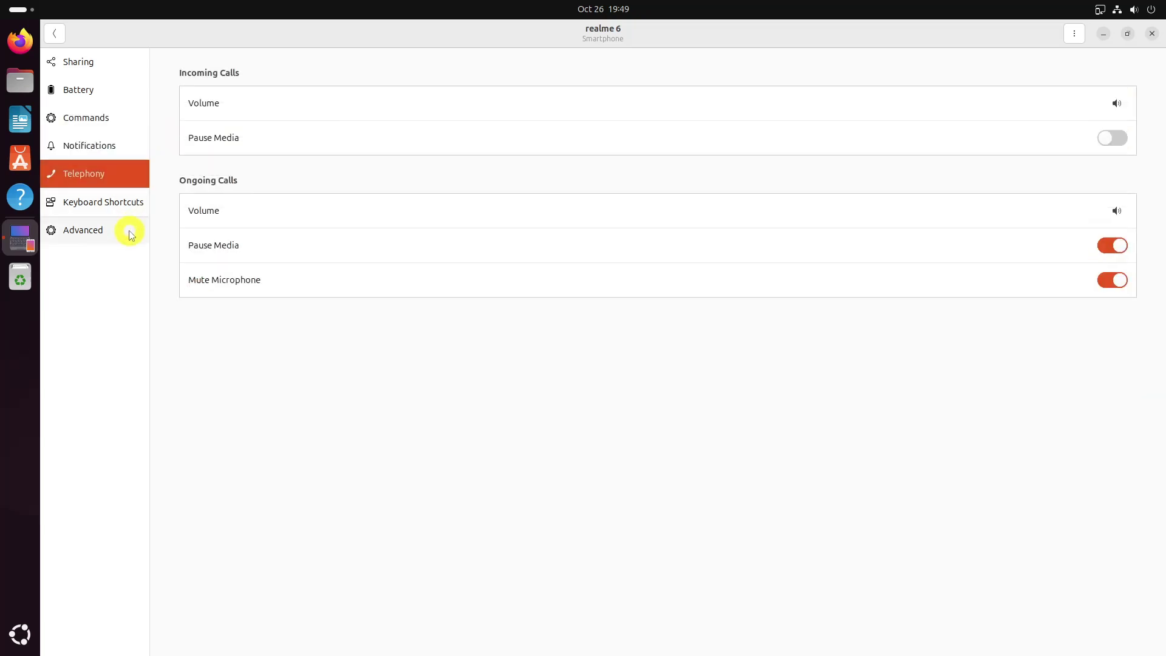
left_click(130, 233)
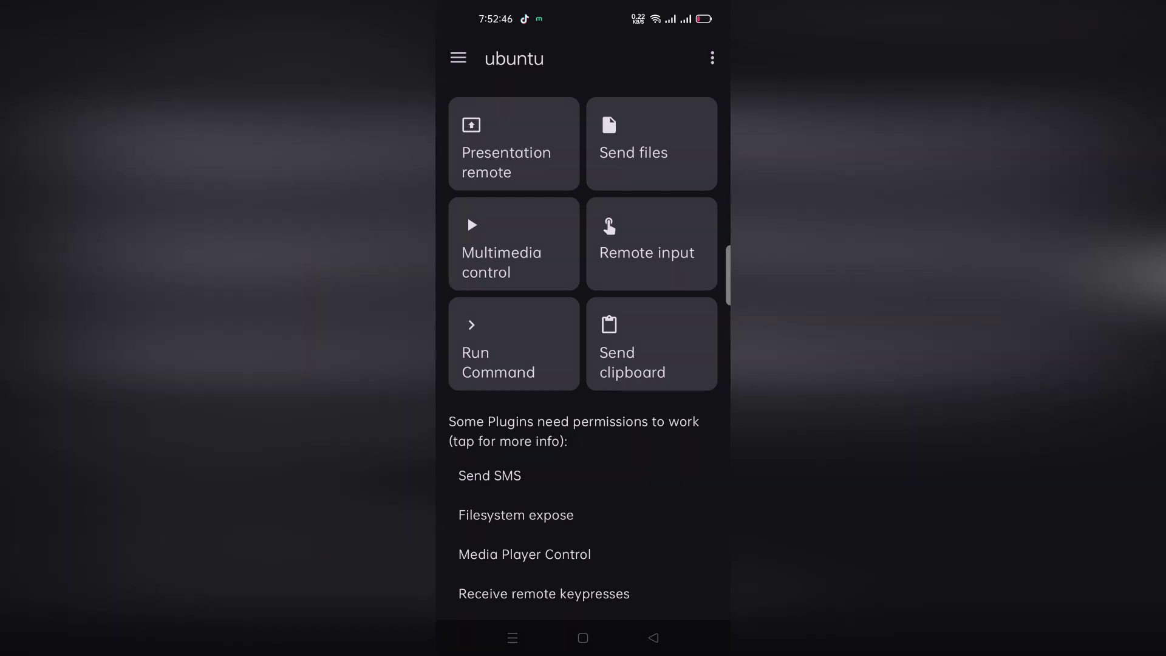
Grant Filesystem expose permission and add the phone's clc folder as a shared storage location
left_click(515, 515)
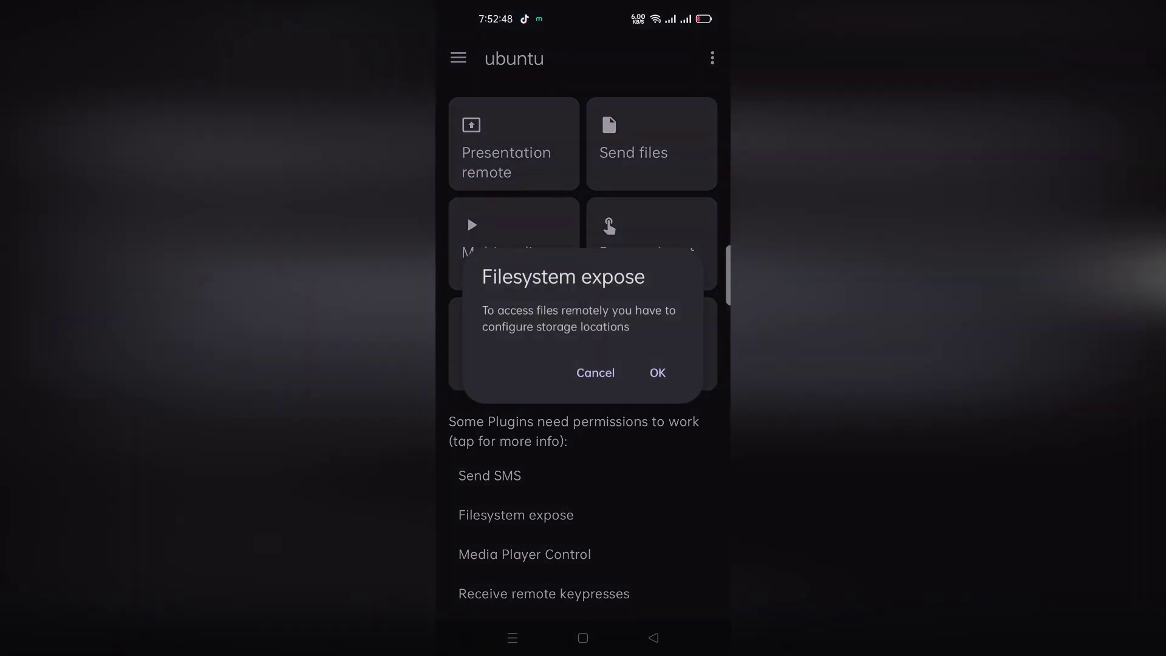
left_click(656, 372)
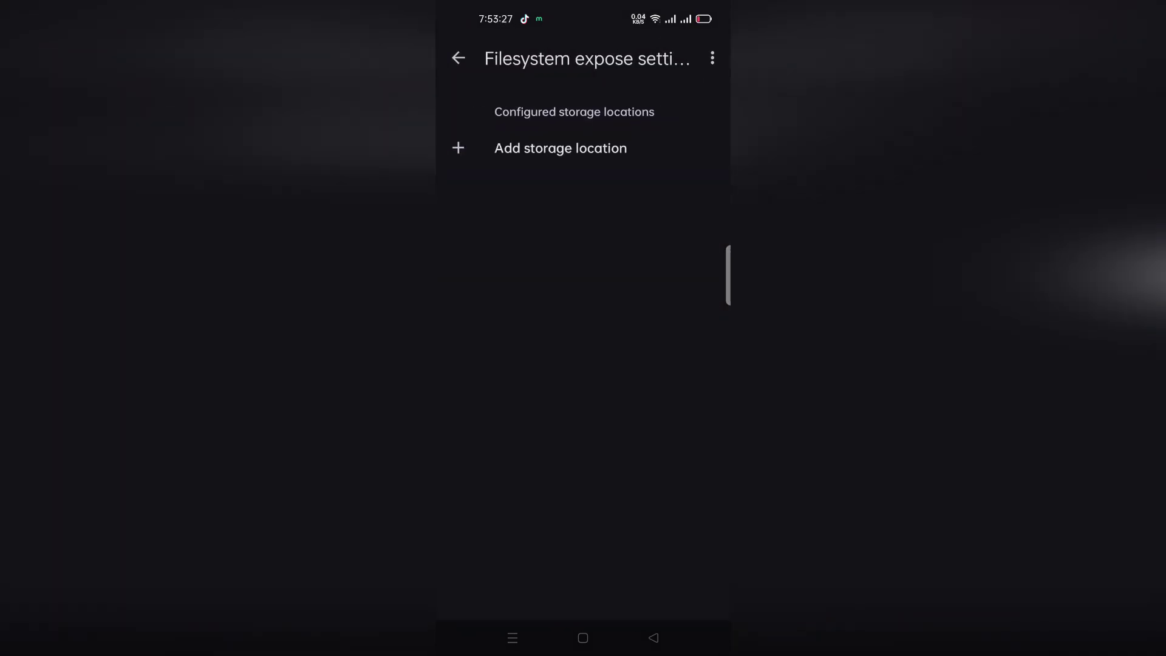
left_click(510, 150)
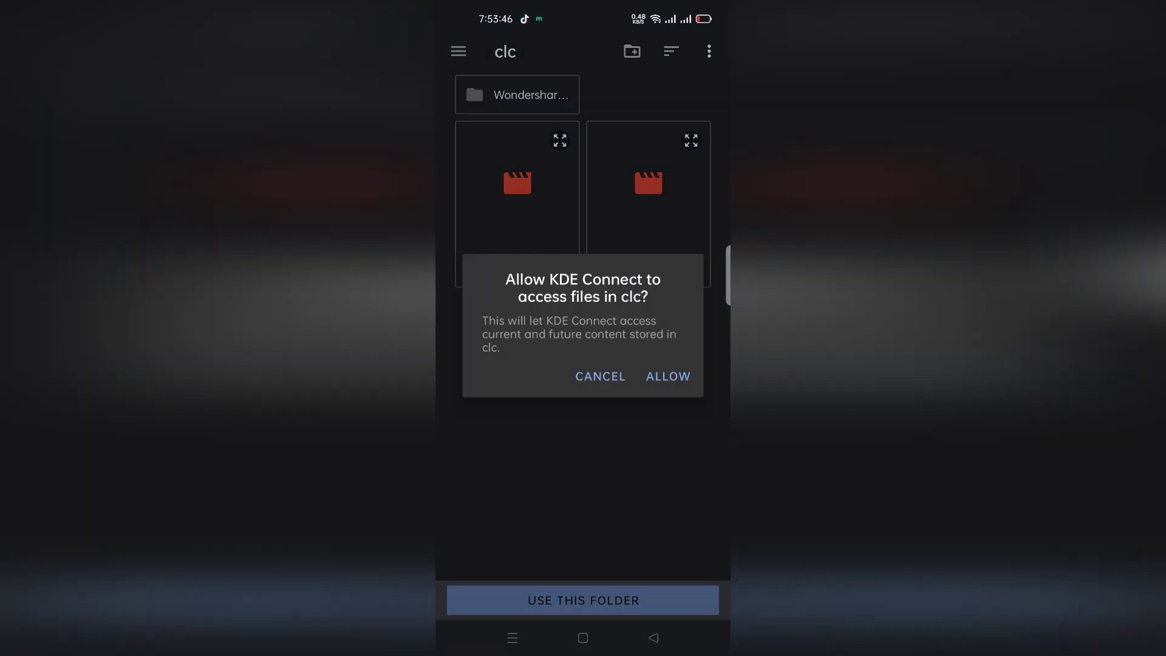
left_click(672, 378)
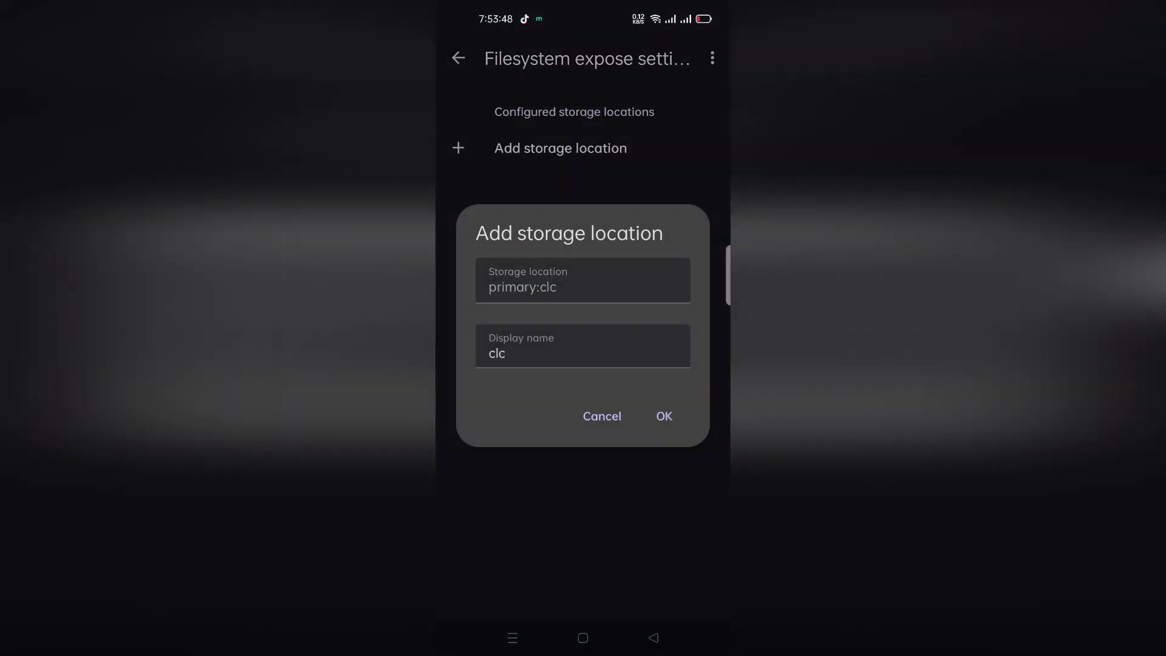
left_click(663, 413)
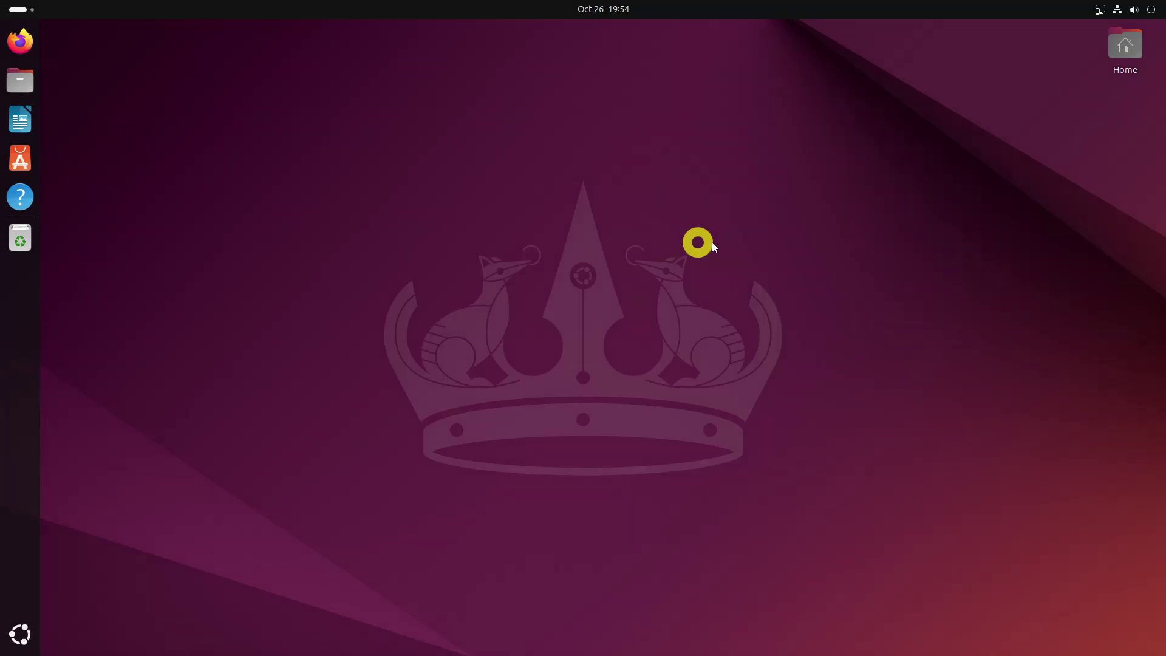
Mount the realme 6 phone's storage via the GSConnect tile in quick settings
left_click(1147, 10)
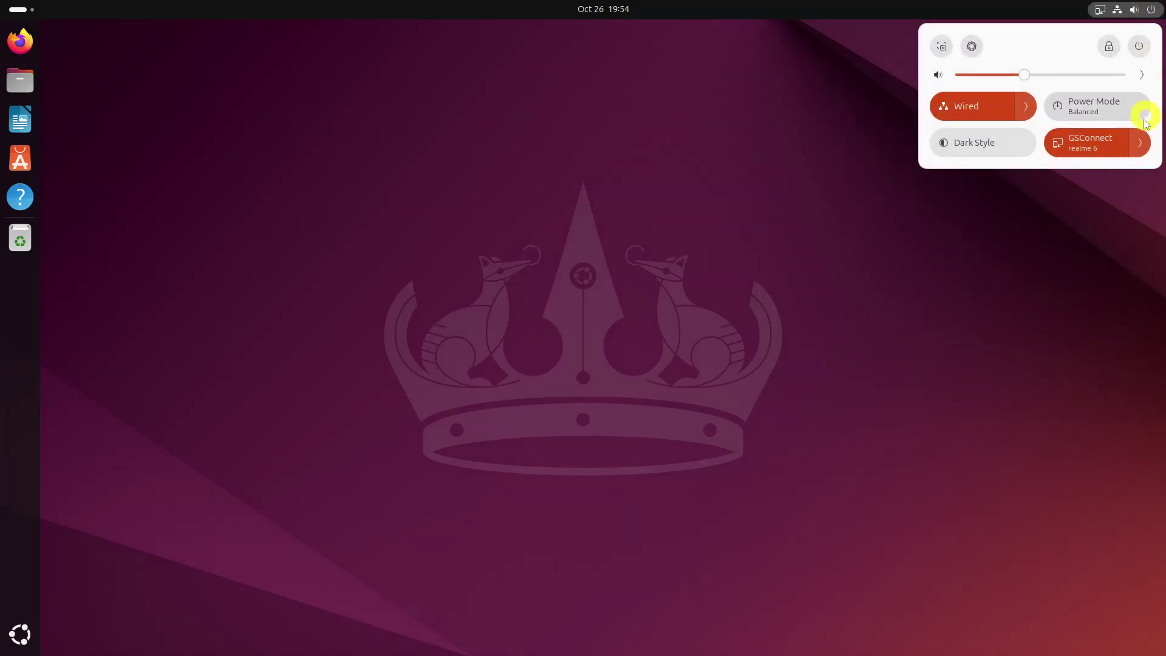
left_click(1138, 143)
left_click(976, 305)
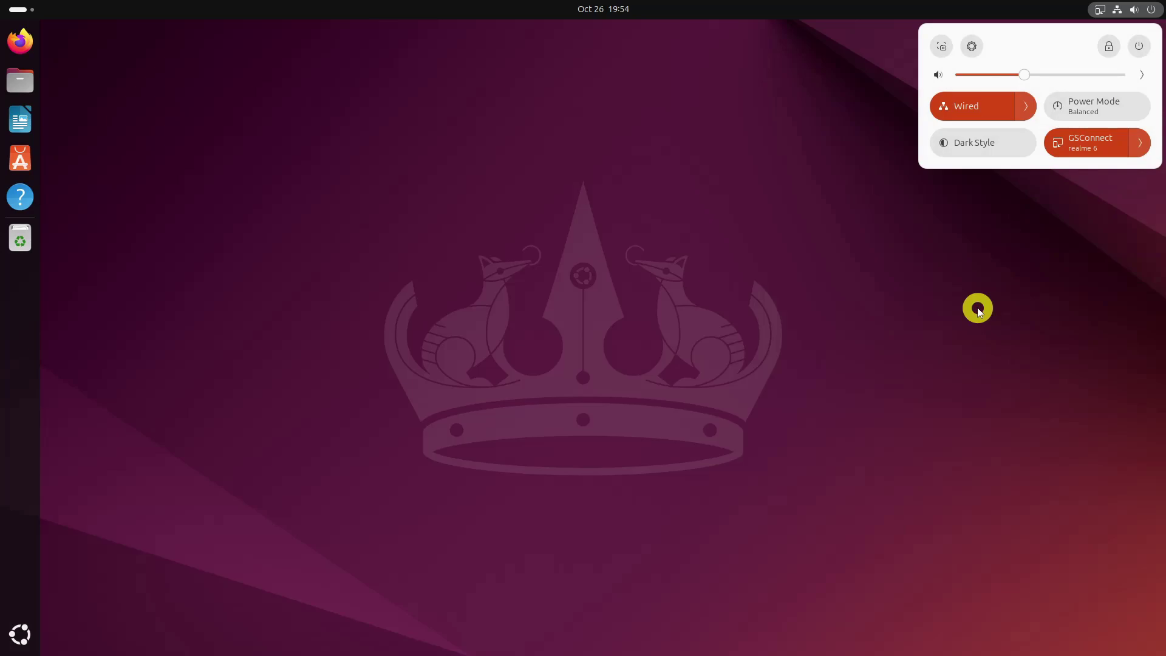
left_click(20, 85)
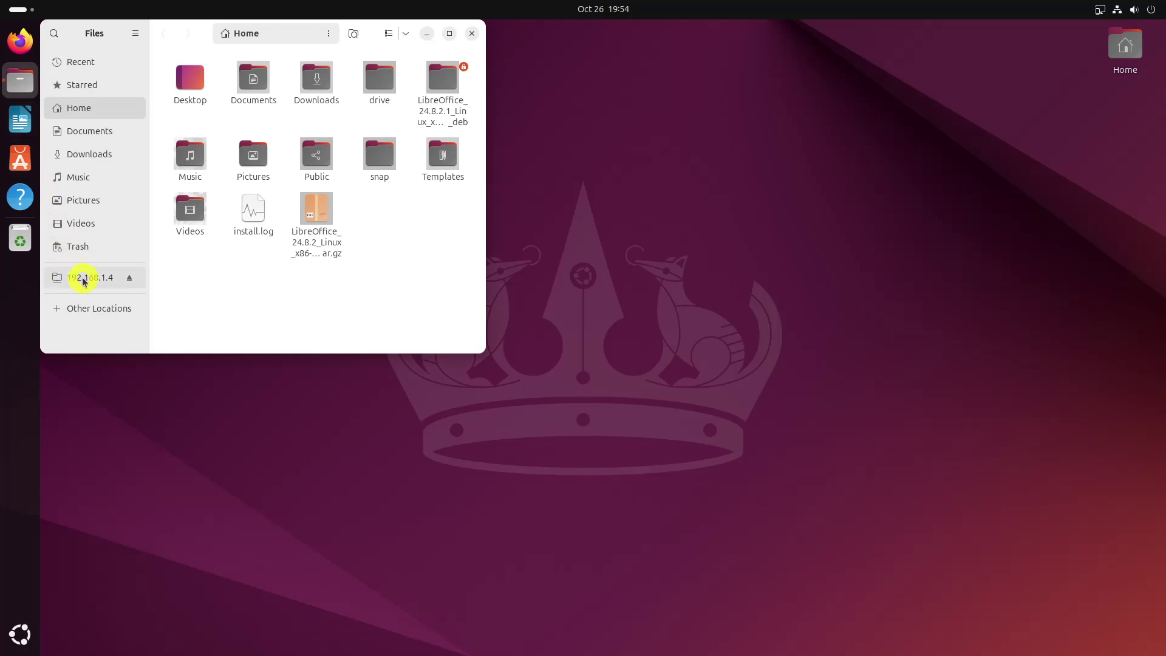
Open the 192.168.1.4 share from the Files sidebar and enter its clc folder
left_click(83, 278)
double_click(188, 91)
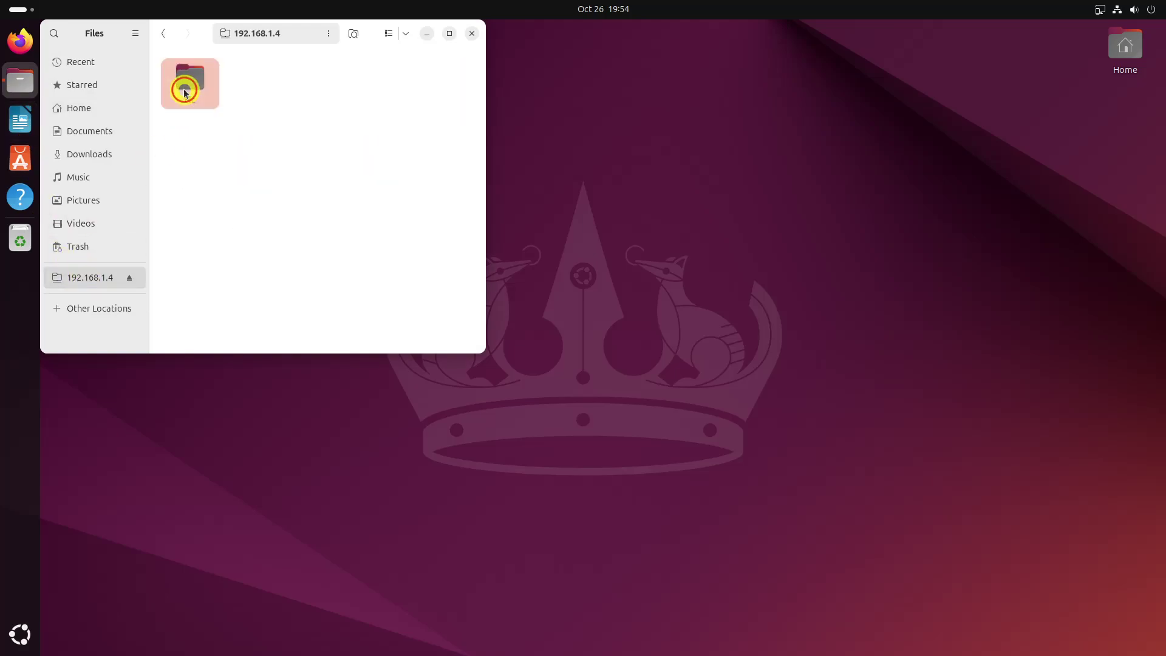